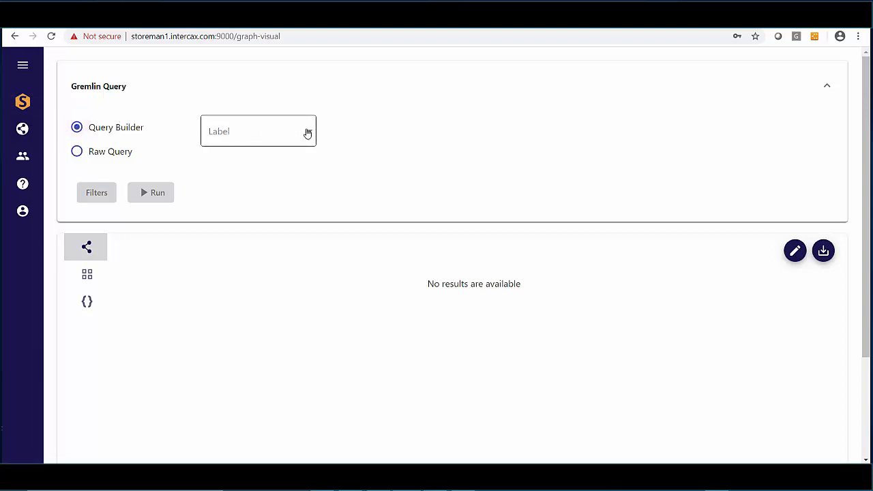
Build a Gremlin query for the Container label and run it.
left_click(311, 134)
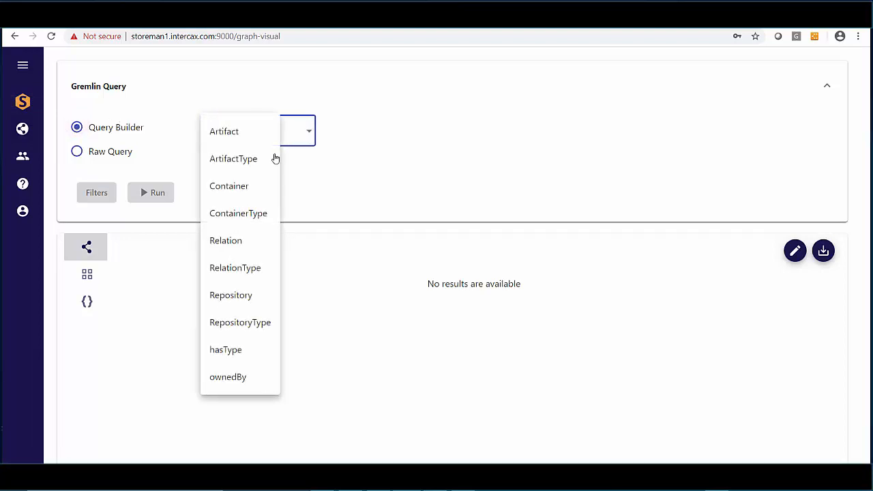
left_click(246, 193)
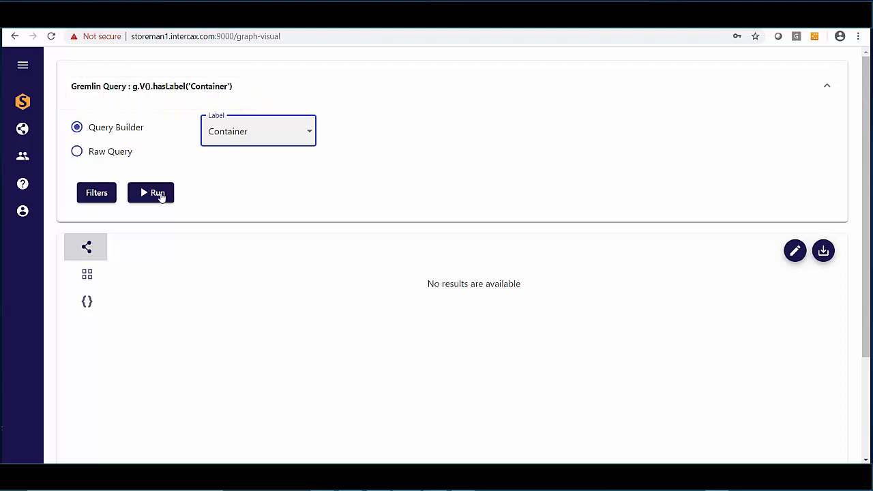
left_click(159, 196)
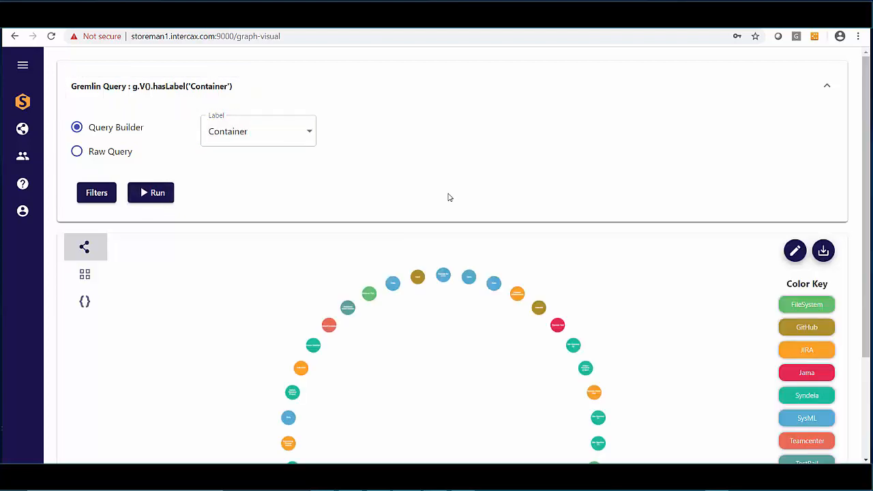
Change the graph display layout from Circle to Grid.
left_click(796, 252)
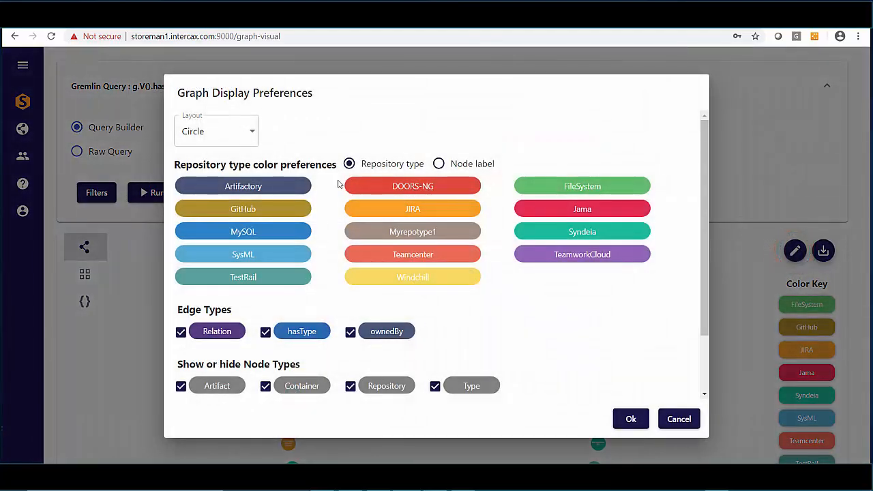
left_click(258, 134)
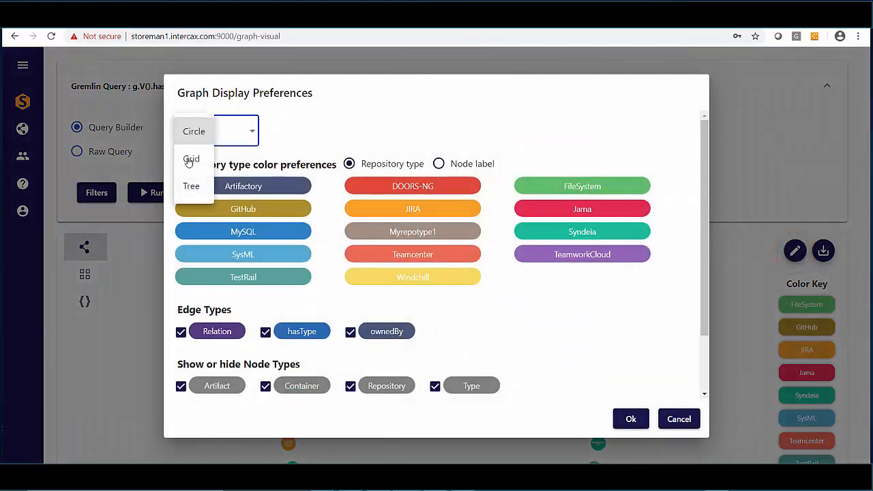
left_click(191, 157)
left_click(641, 419)
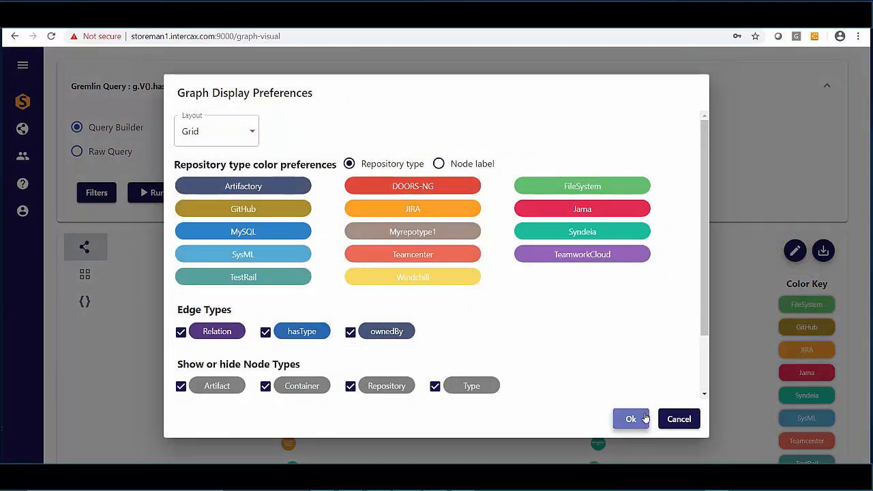
Add a Container name filter with value Unmanned Aerial Vehicle and run the query.
left_click(100, 193)
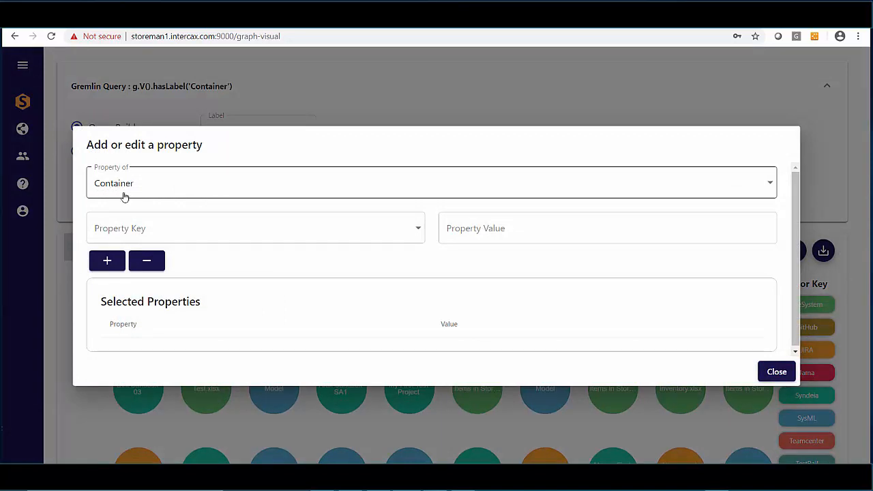
left_click(416, 228)
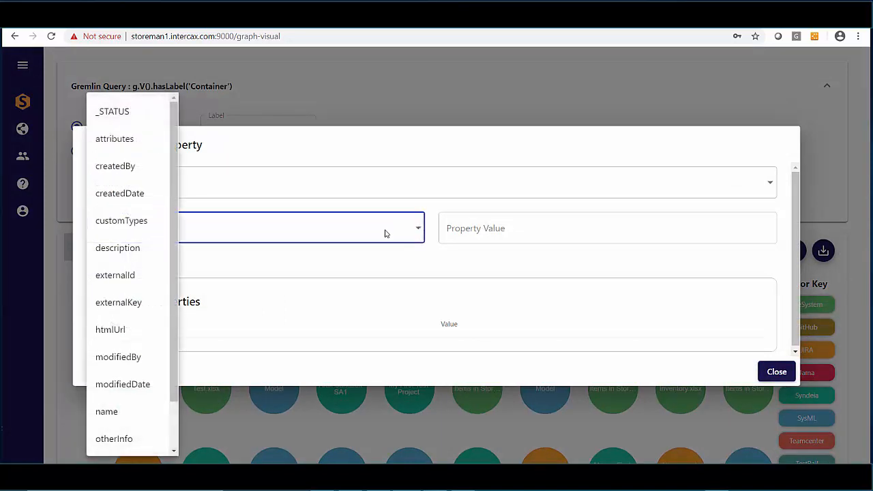
scroll(143, 243, "down", 2)
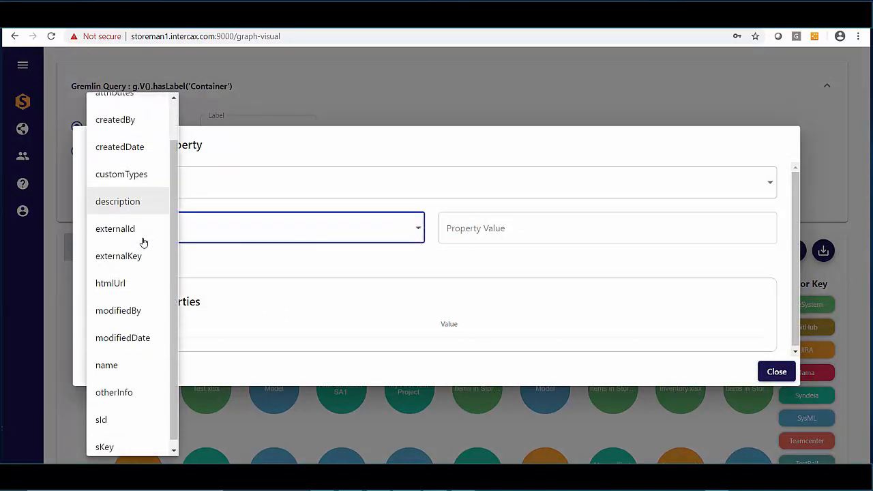
left_click(107, 358)
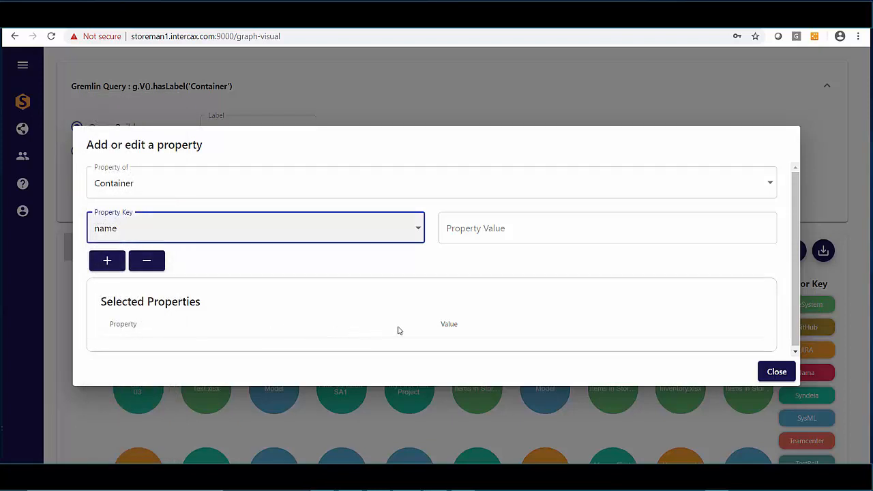
left_click(468, 229)
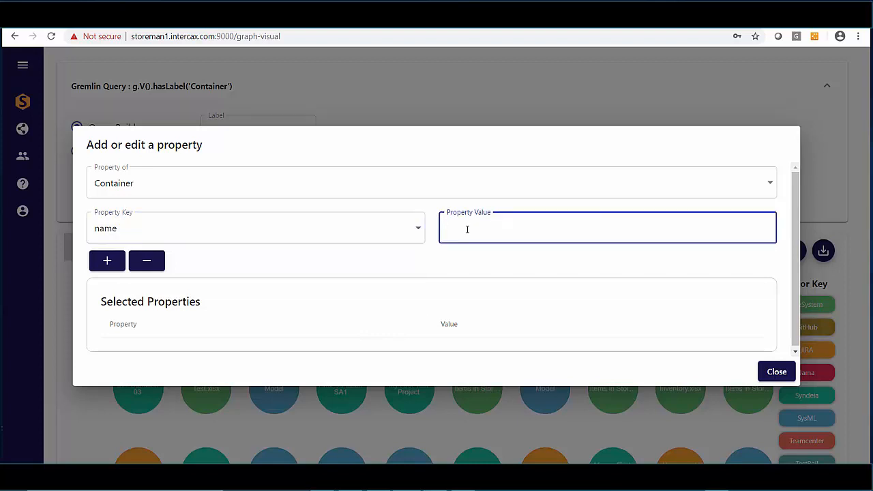
type("Unmanned Aerial Vehi")
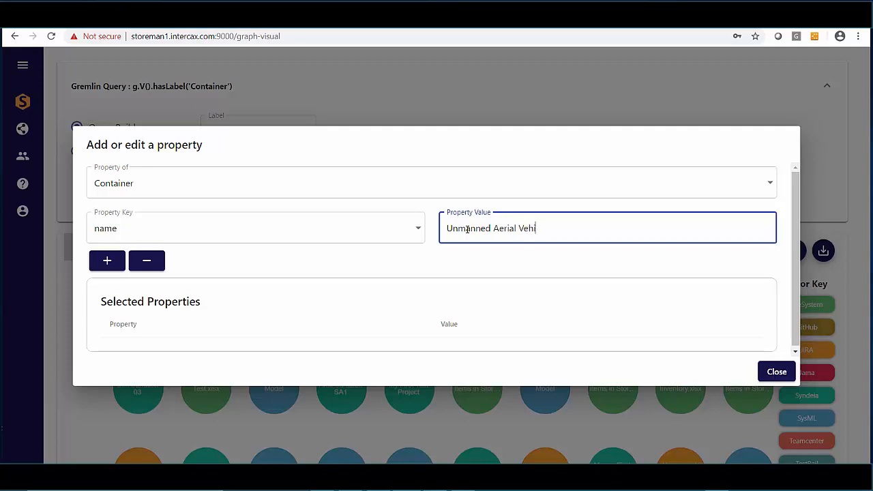
type("cle")
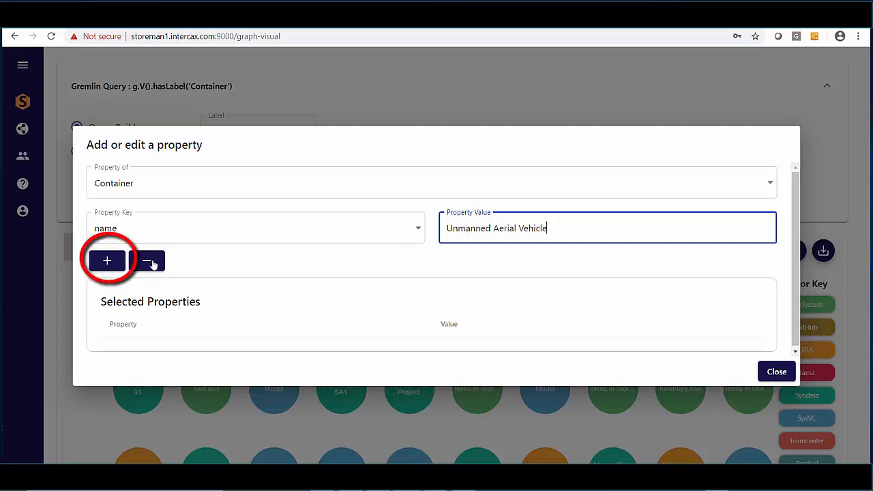
left_click(117, 261)
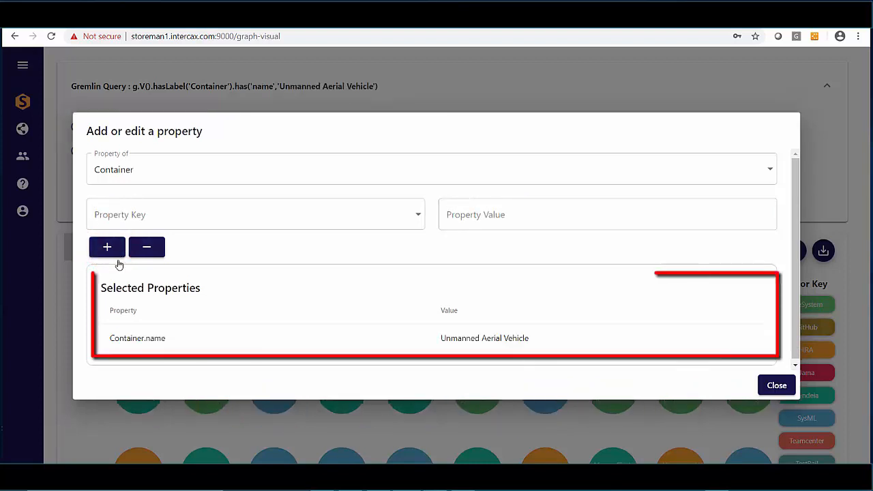
left_click(780, 386)
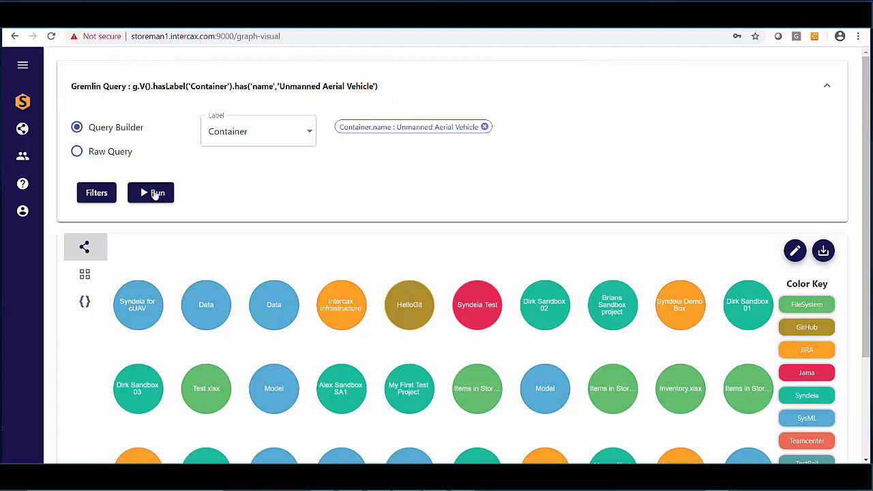
left_click(155, 196)
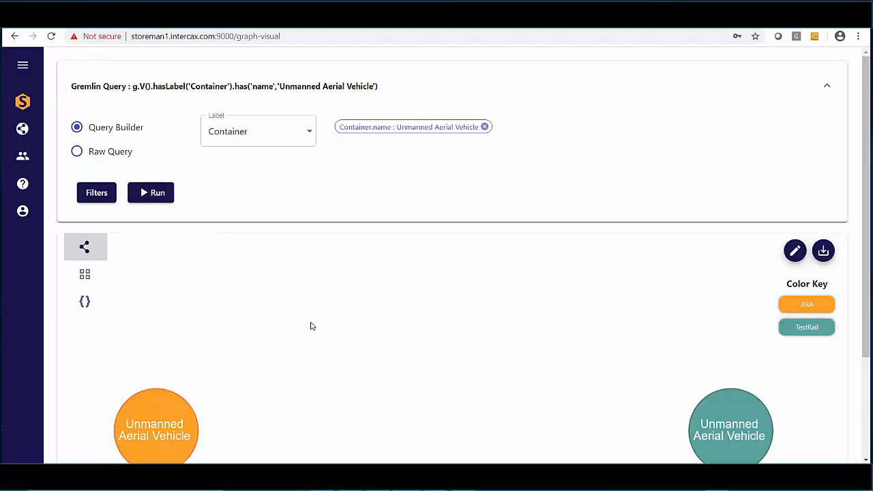
left_click_drag(374, 357, 369, 337)
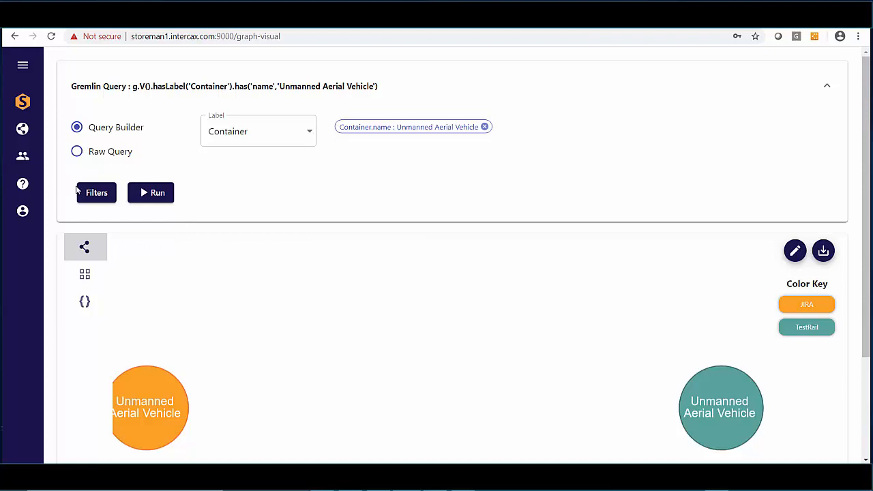
Add a Repository name filter with value TestRail @ Intercax and rerun the query.
left_click(95, 194)
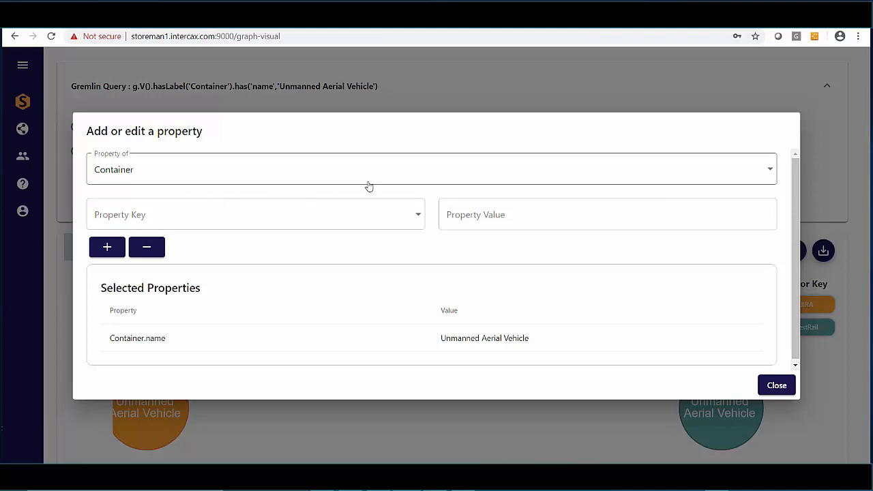
left_click(771, 173)
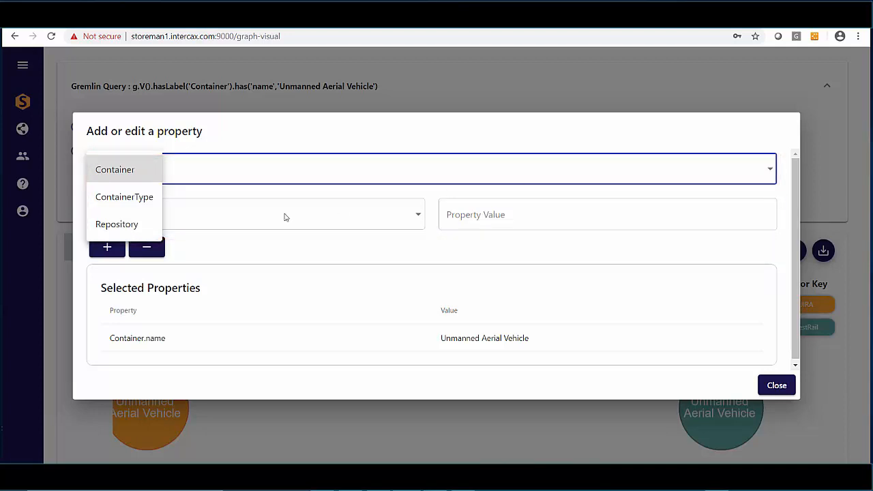
left_click(121, 227)
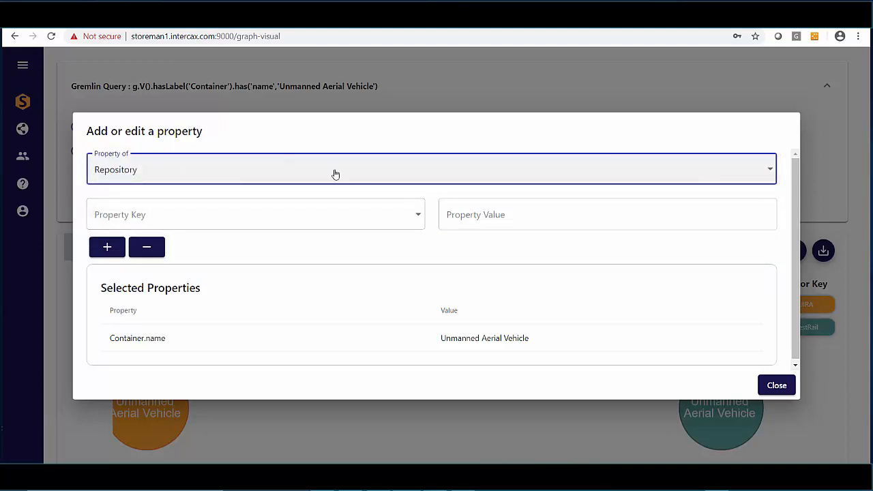
left_click(251, 219)
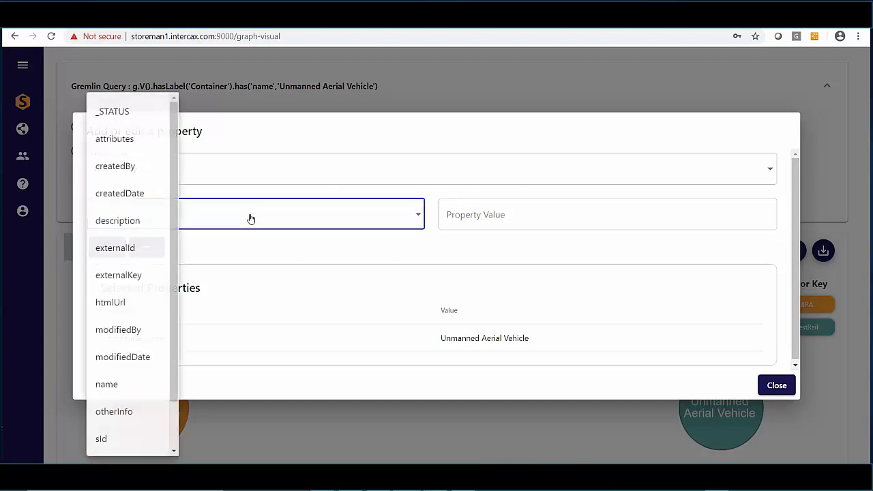
left_click(112, 386)
left_click(499, 210)
type("T")
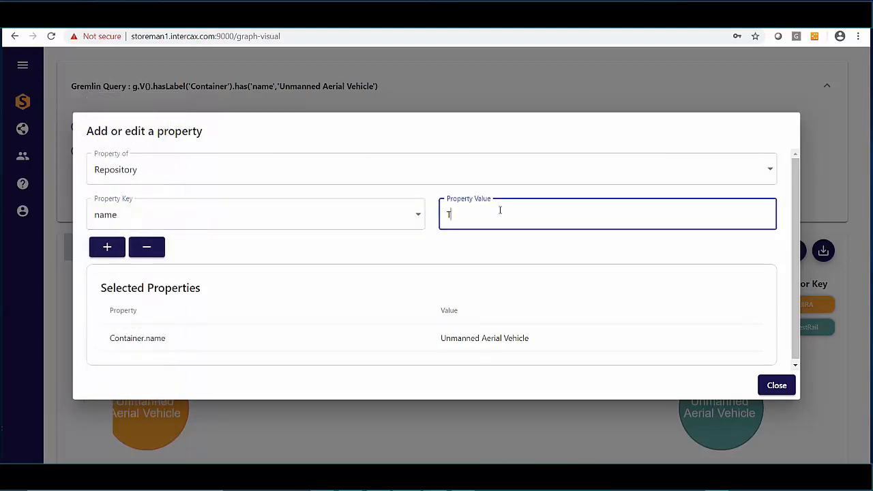
type("estRail @ Intercax")
left_click(112, 253)
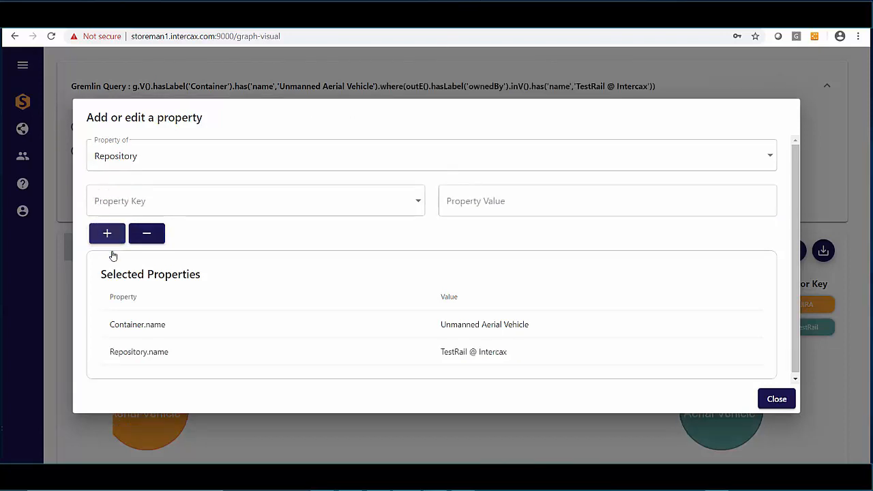
left_click(778, 402)
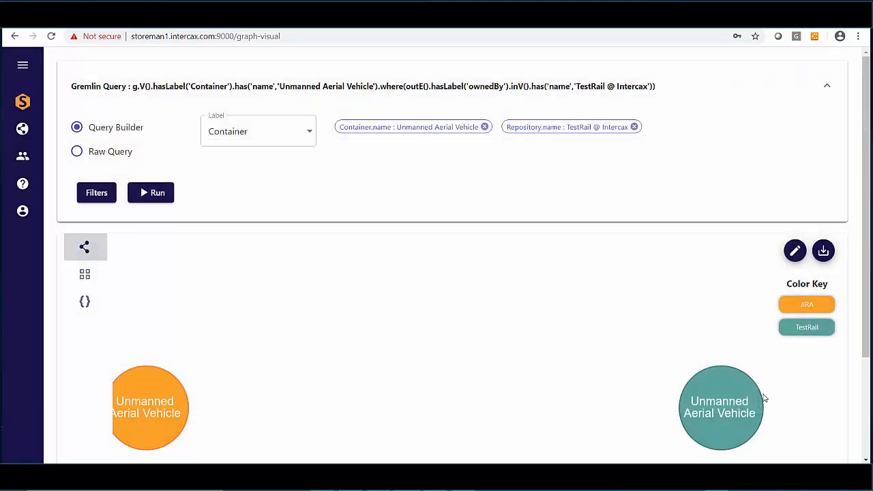
left_click(146, 193)
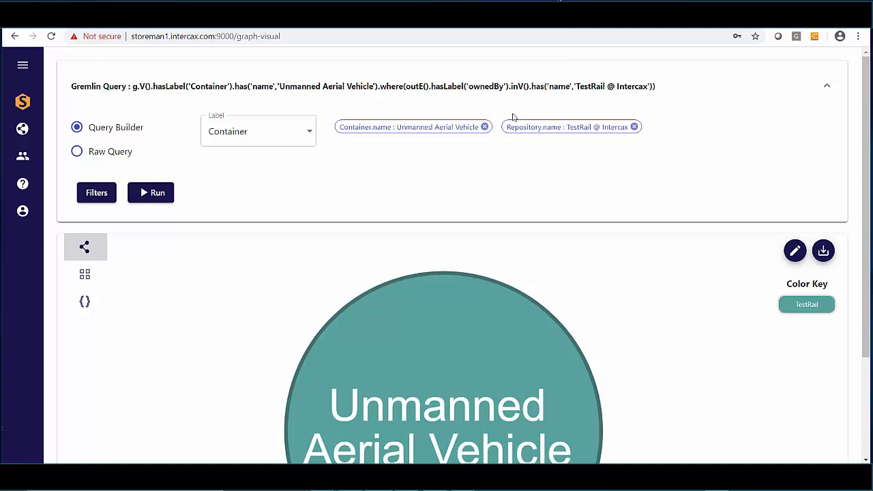
Remove both existing filters and add a ContainerType name filter with value Project.
left_click(486, 127)
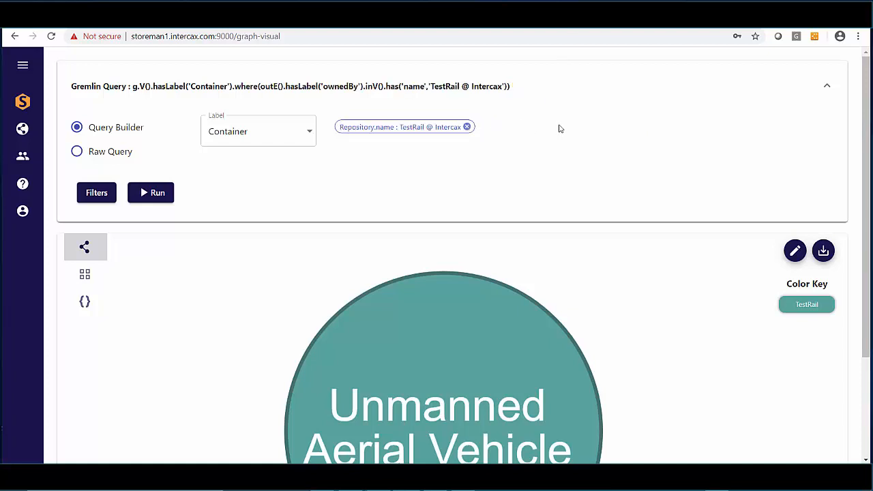
left_click(467, 127)
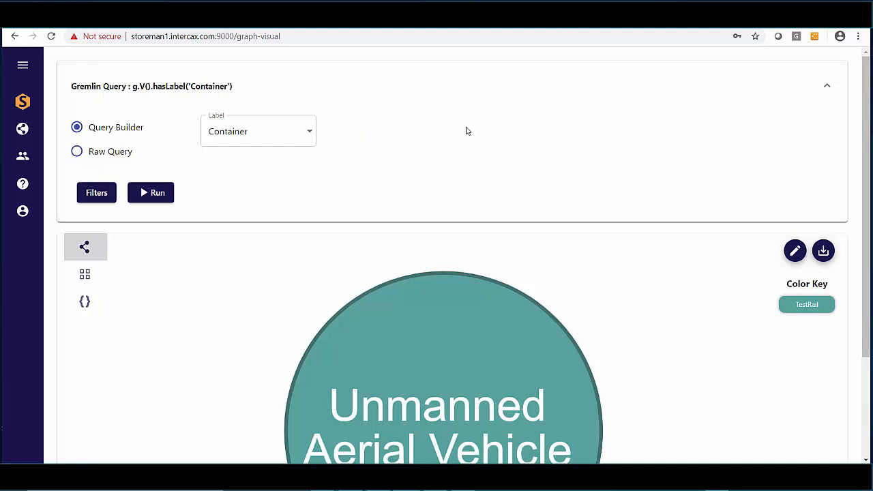
left_click(93, 194)
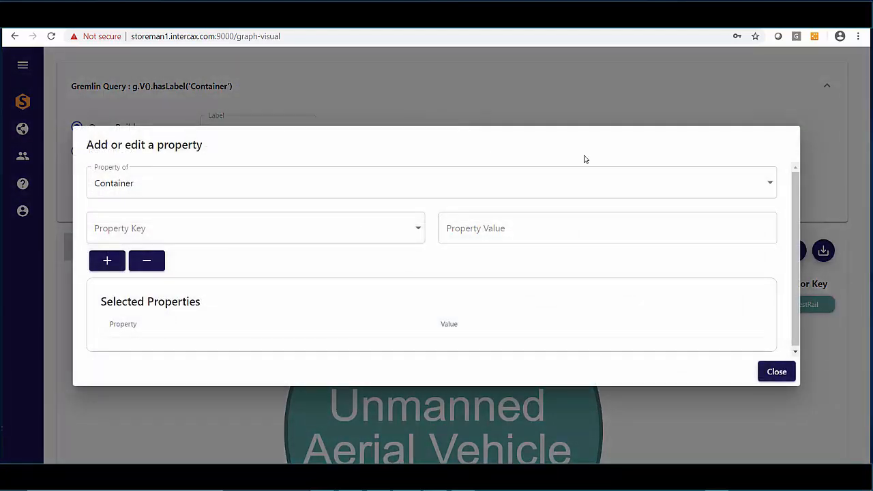
left_click(771, 186)
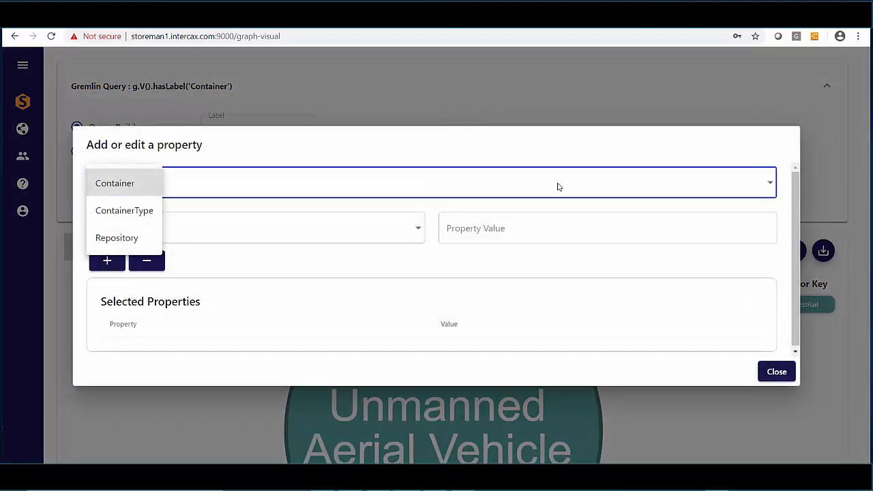
left_click(124, 216)
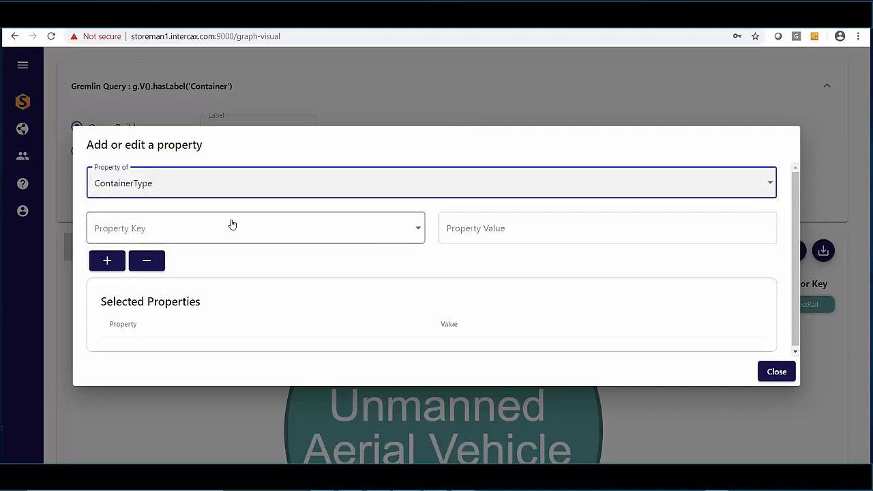
left_click(417, 231)
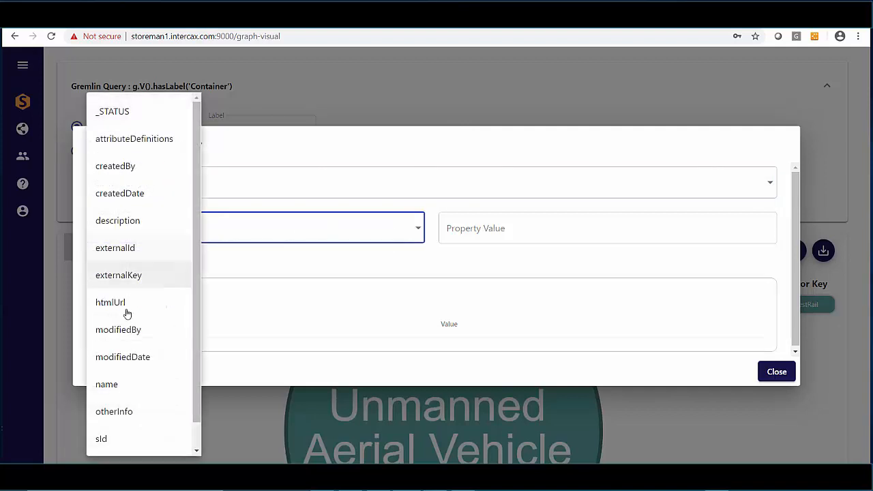
left_click(508, 240)
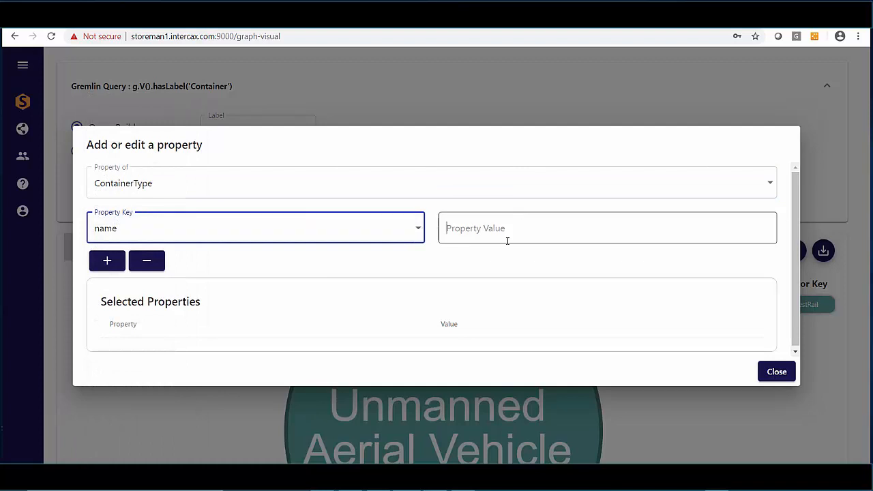
type("Pro")
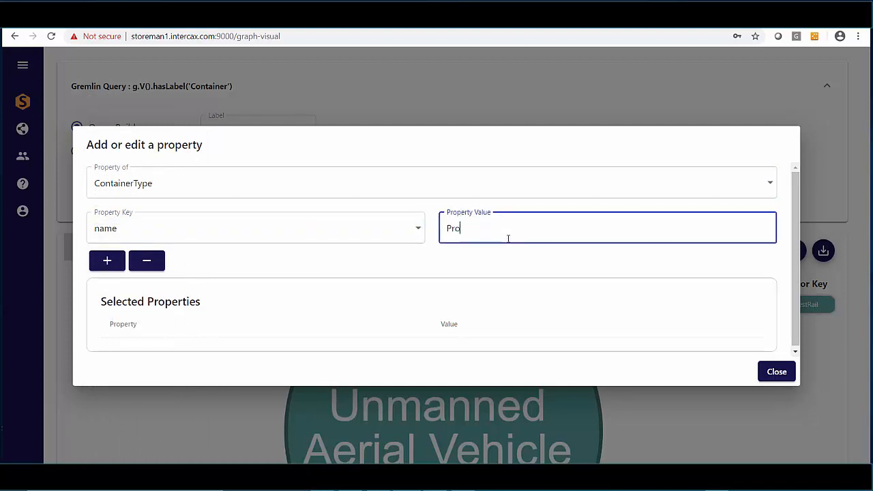
type("ject")
left_click(107, 261)
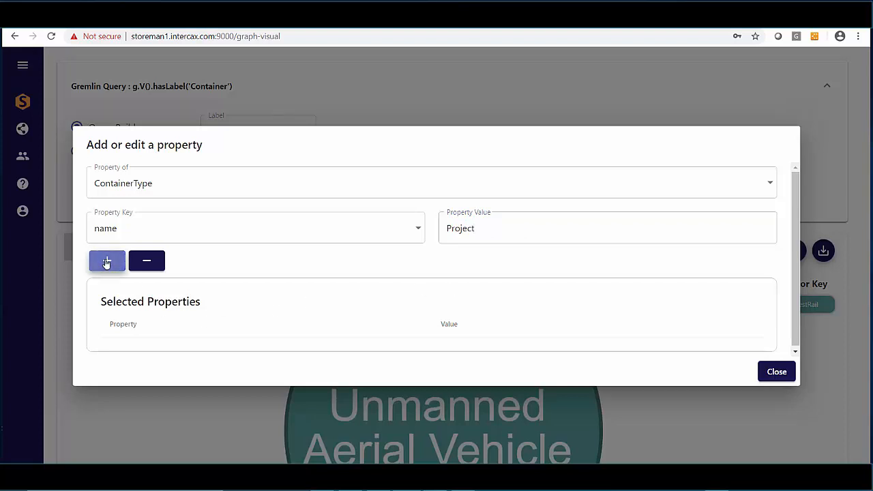
left_click(771, 386)
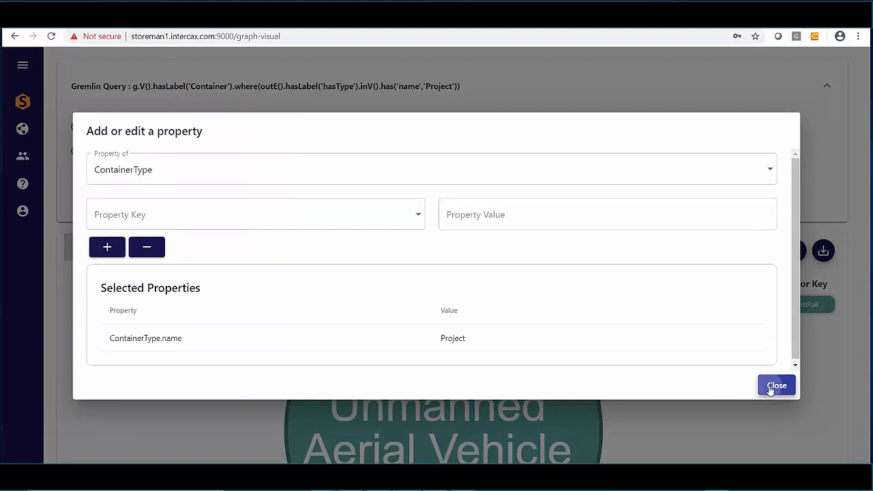
Run the query with the ContainerType filter and scroll through the resulting container nodes.
left_click(163, 195)
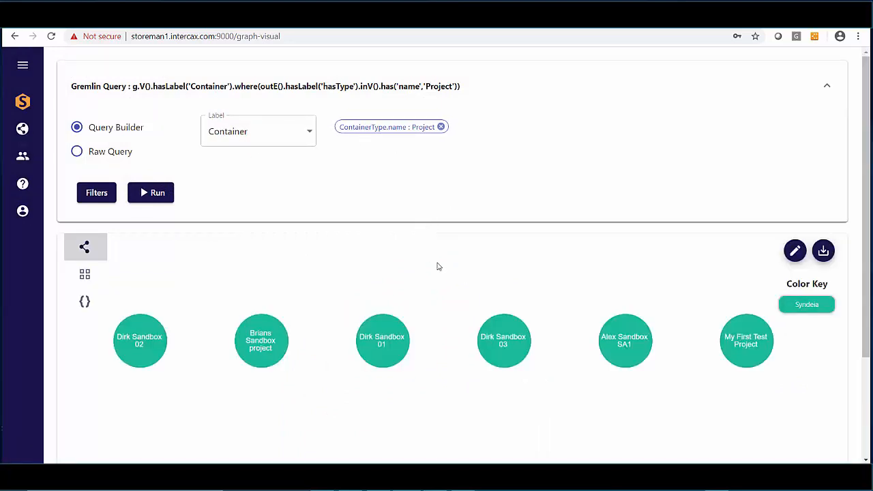
scroll(438, 266, "down", 2)
scroll(439, 268, "down", 1)
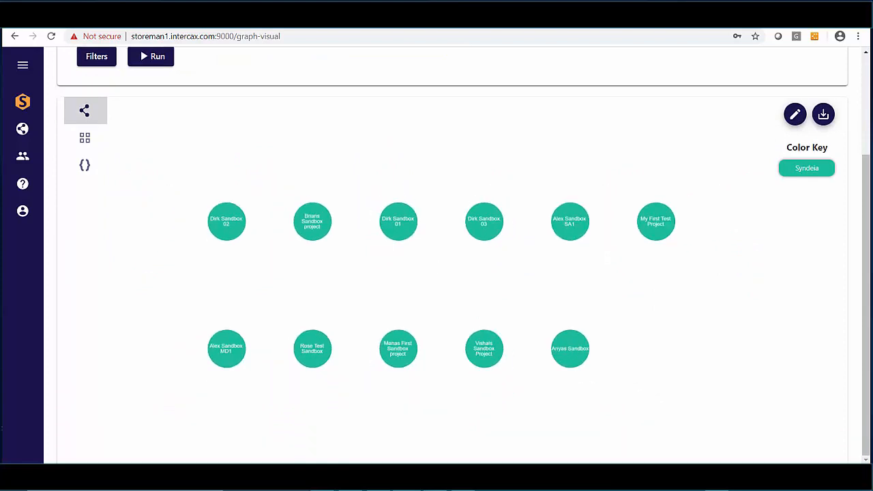
scroll(364, 61, "up", 2)
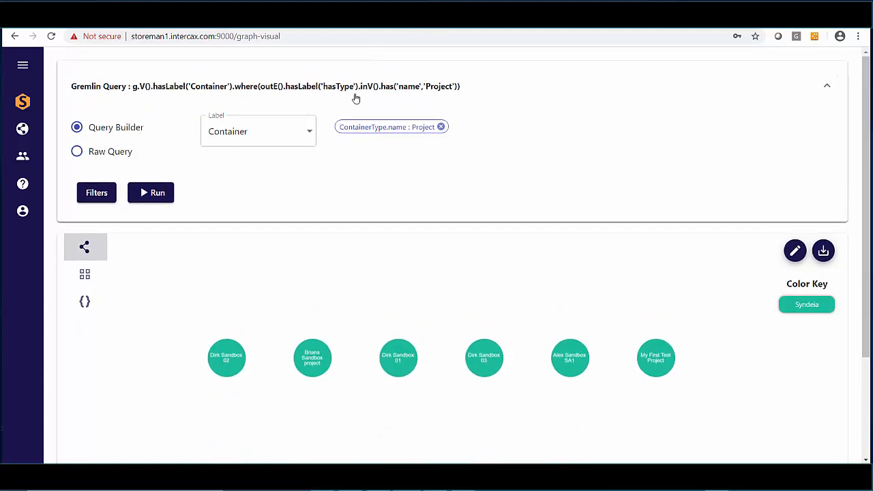
Switch the query label to Relation and add a Relation _isLatest filter with value TRUE.
left_click(307, 132)
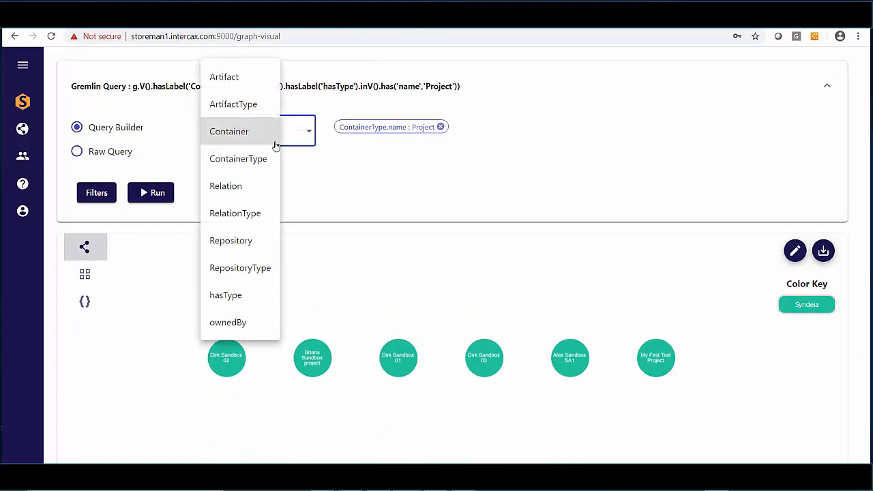
left_click(248, 188)
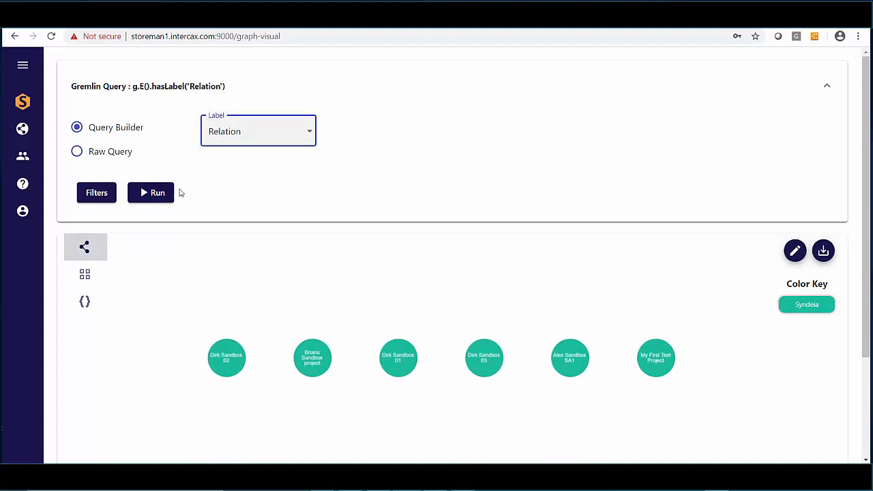
left_click(83, 193)
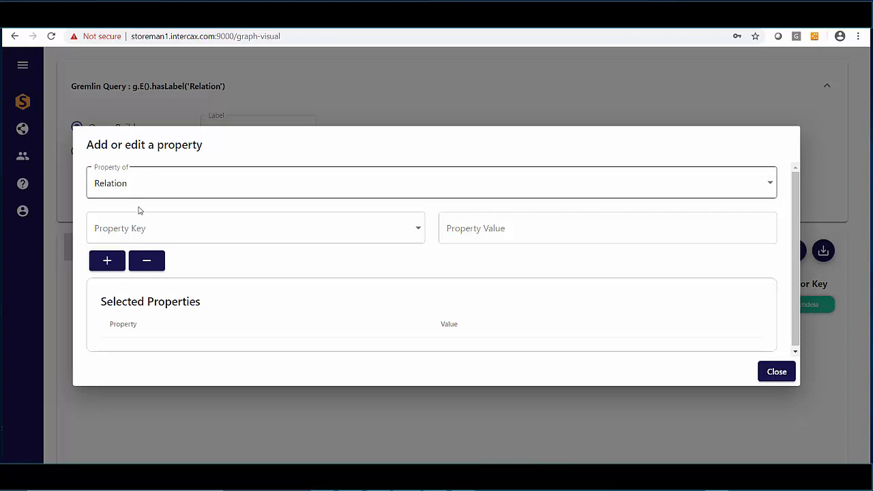
left_click(415, 235)
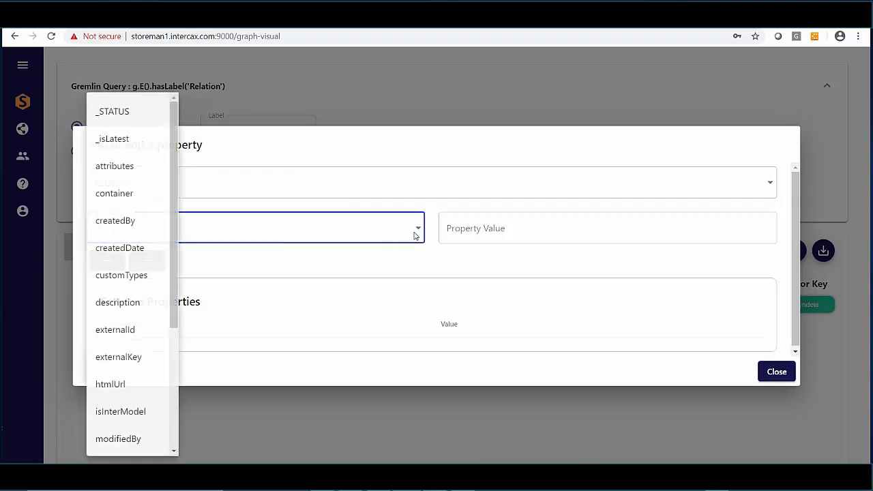
left_click(125, 141)
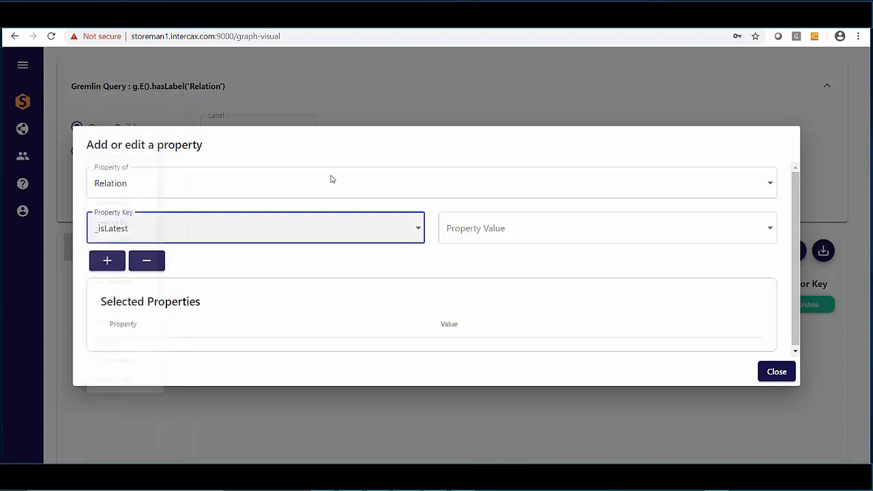
left_click(637, 236)
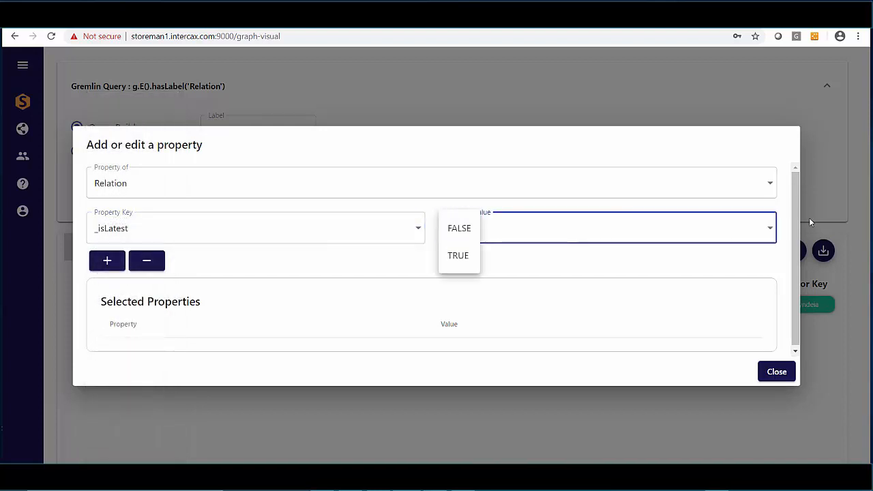
left_click(458, 255)
left_click(107, 269)
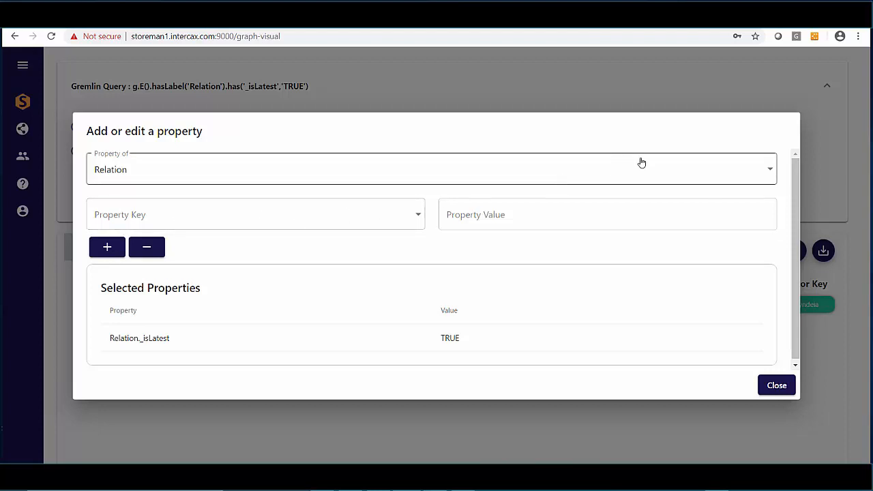
Add a Container name filter with value DZSB01 to the relation query.
left_click(773, 172)
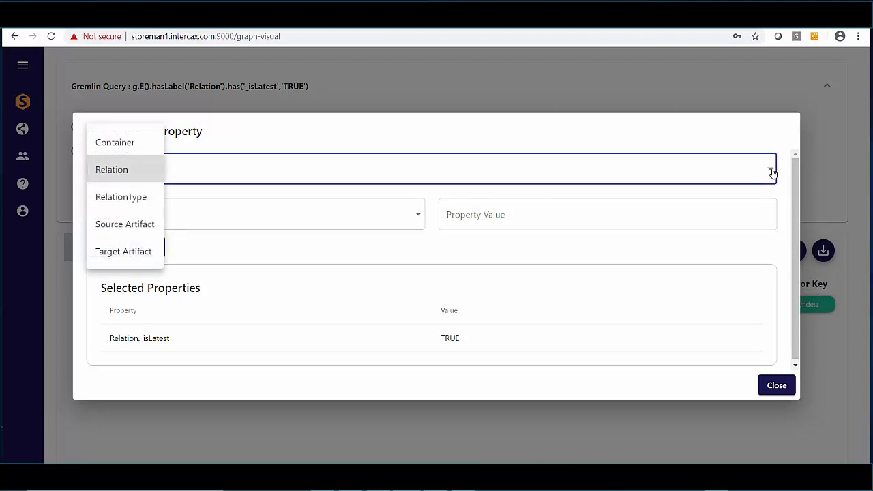
left_click(131, 142)
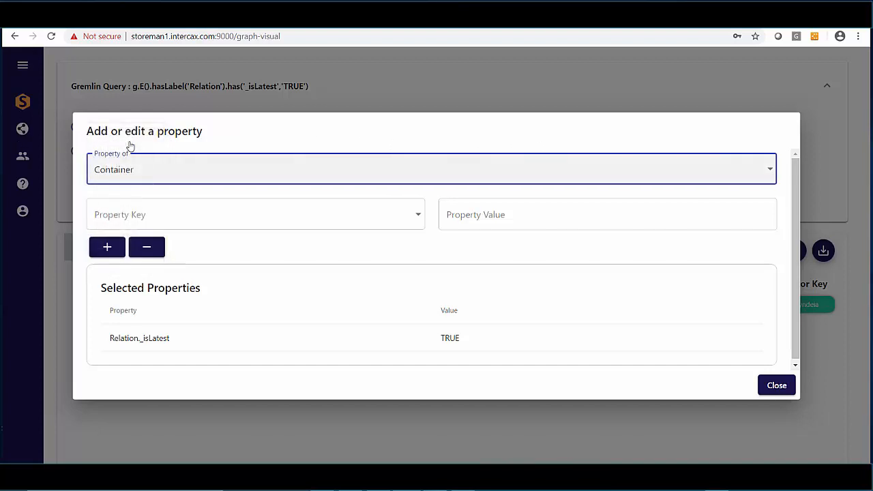
left_click(409, 217)
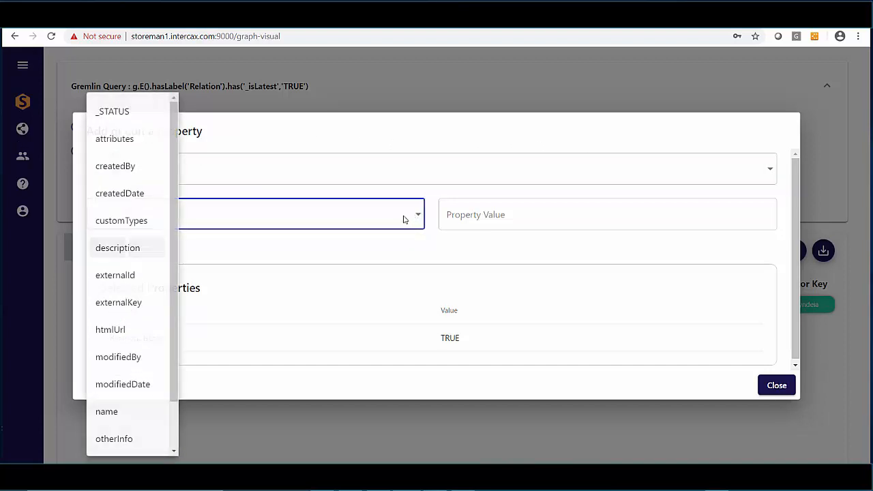
left_click(169, 402)
left_click(505, 216)
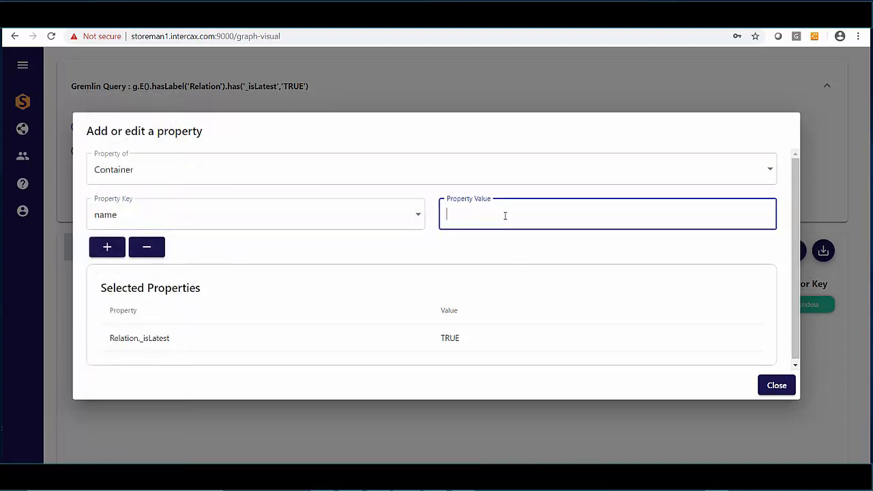
type("DZSB01")
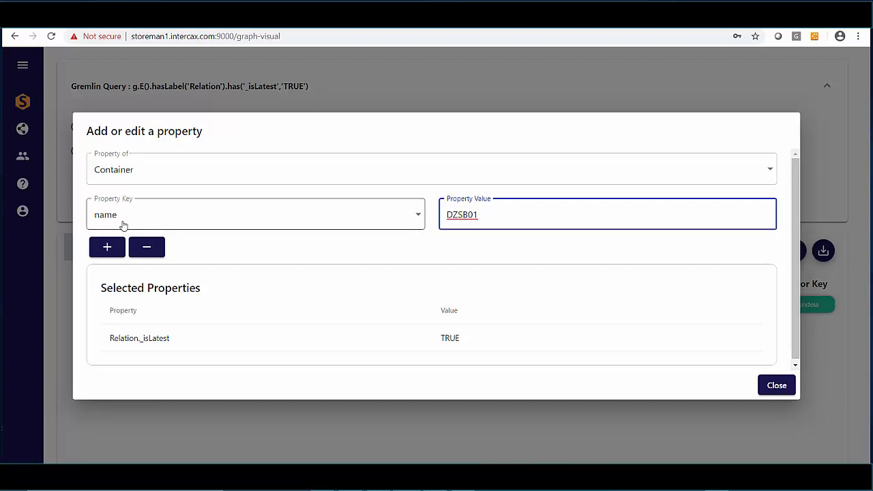
left_click(107, 248)
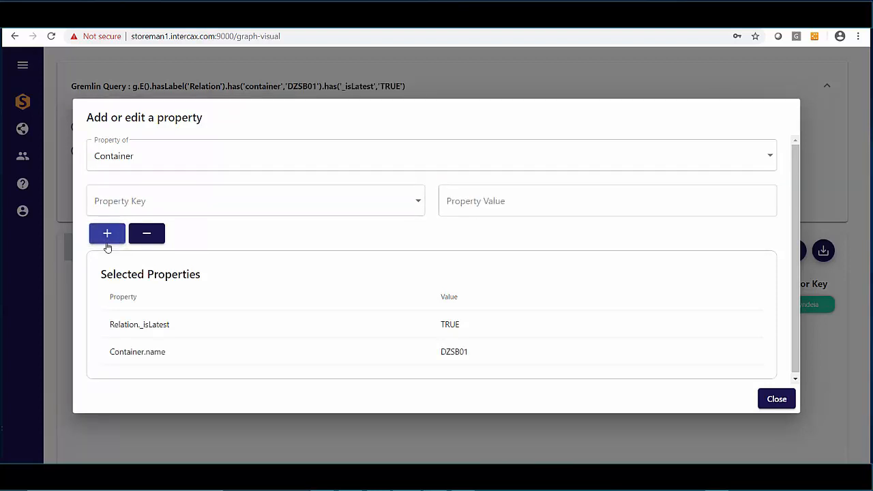
Close the filter dialog and run the Relation query.
left_click(788, 400)
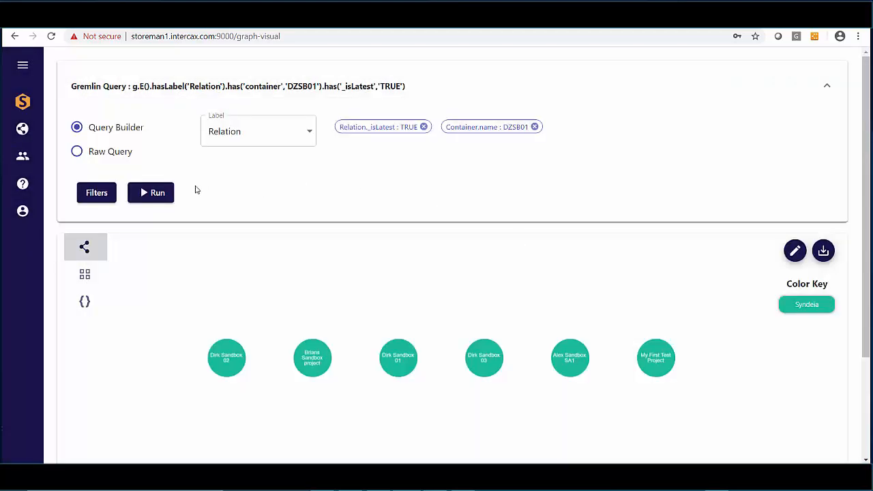
left_click(153, 194)
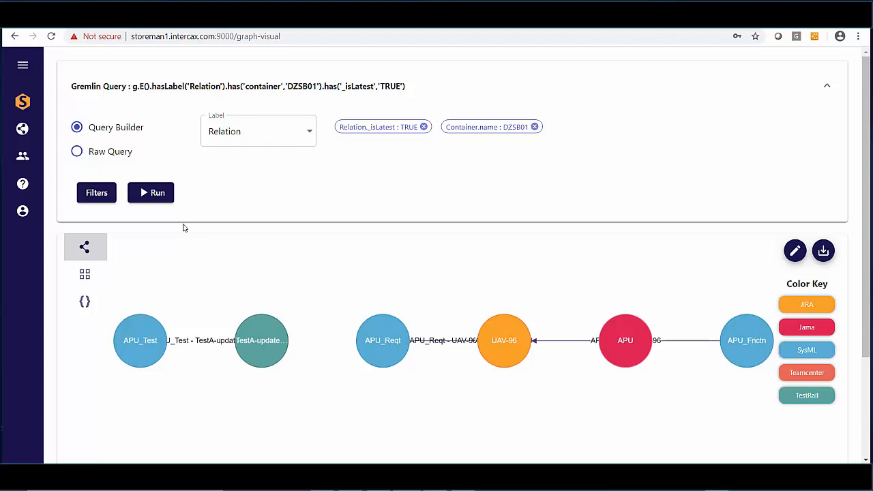
scroll(436, 311, "down", 3)
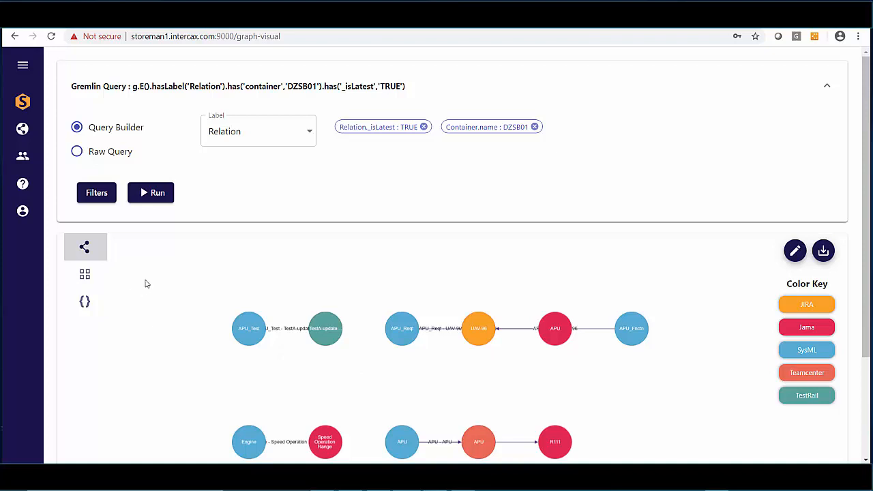
Add a RelationType sKey filter with value REL-TYPE3, checking the relation type keys in the SynCldTypes.xlsx spreadsheet.
left_click(97, 193)
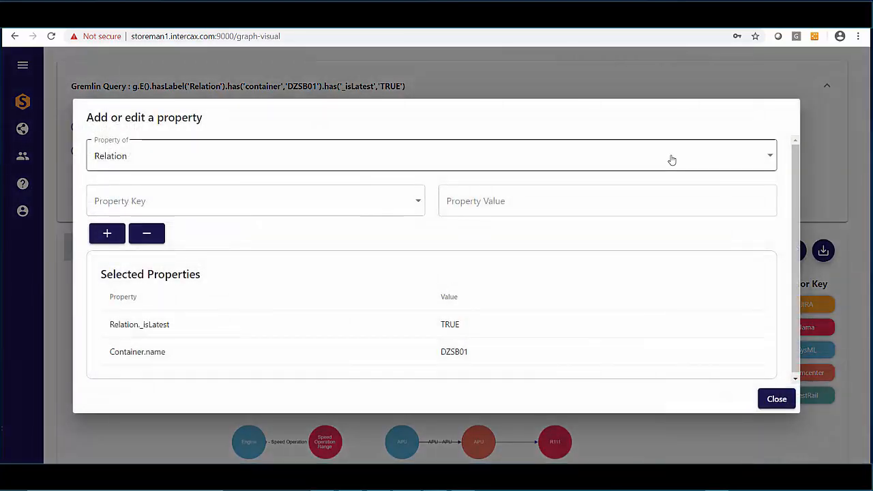
left_click(764, 155)
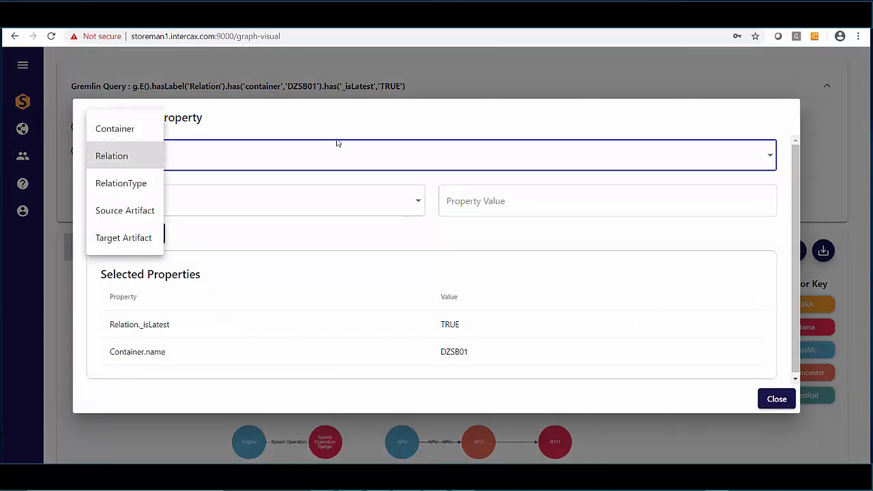
left_click(125, 186)
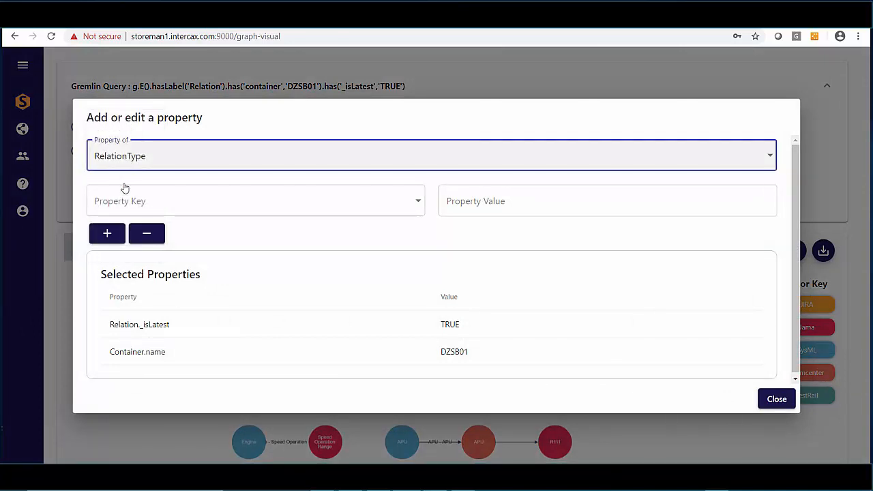
left_click(419, 204)
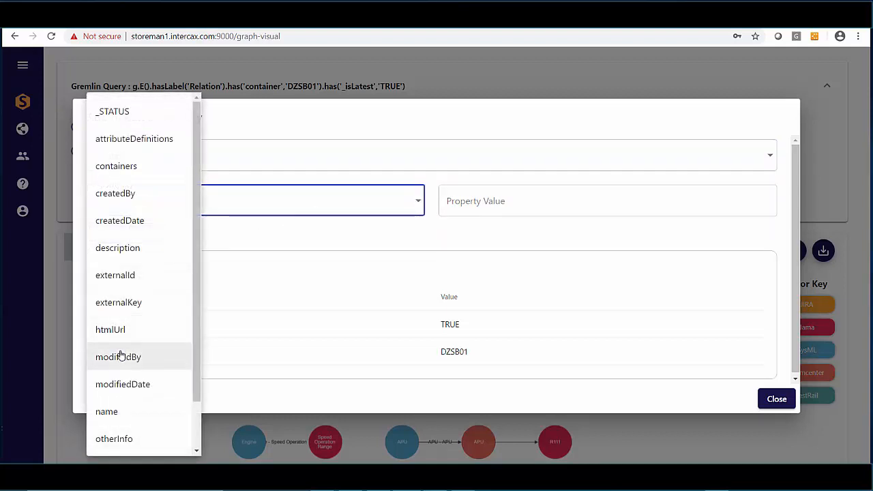
scroll(119, 357, "down", 1)
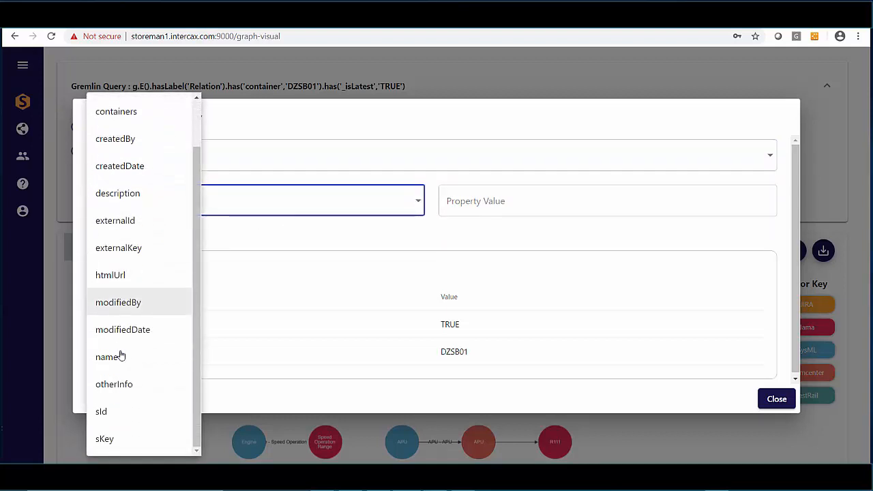
left_click(117, 442)
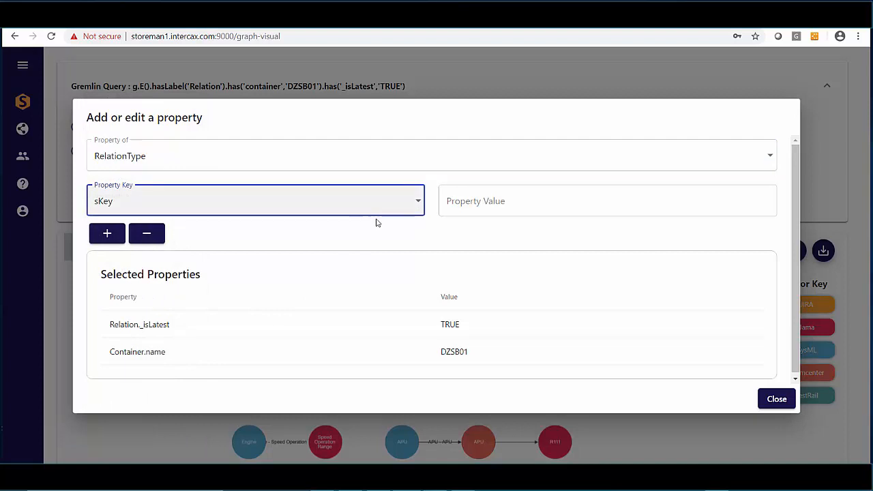
left_click(501, 201)
type("RE")
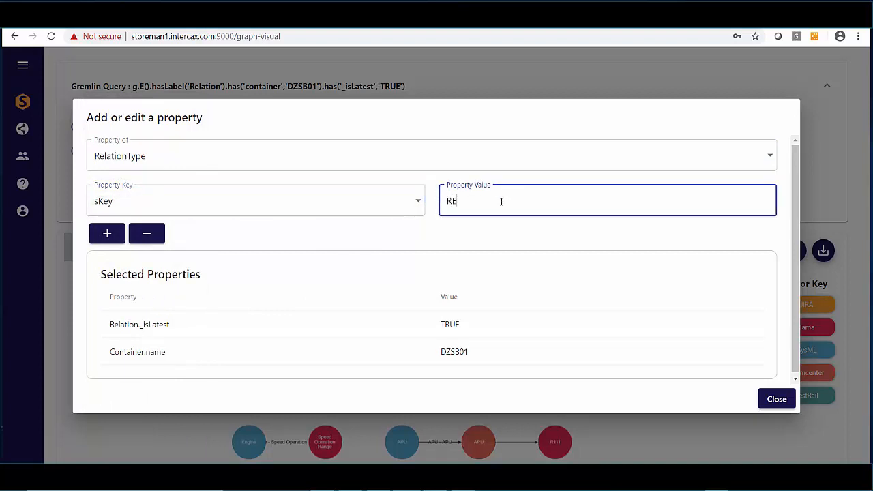
type("L-TYPE3")
key("alt+Tab")
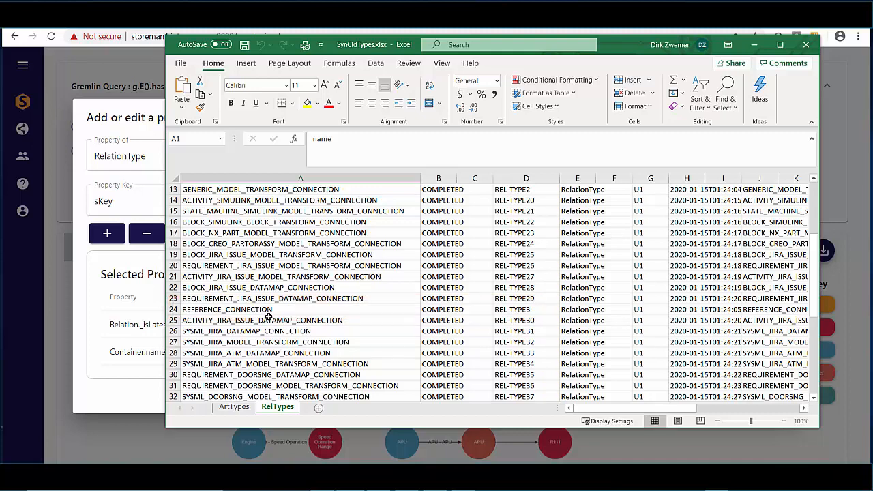
left_click(77, 324)
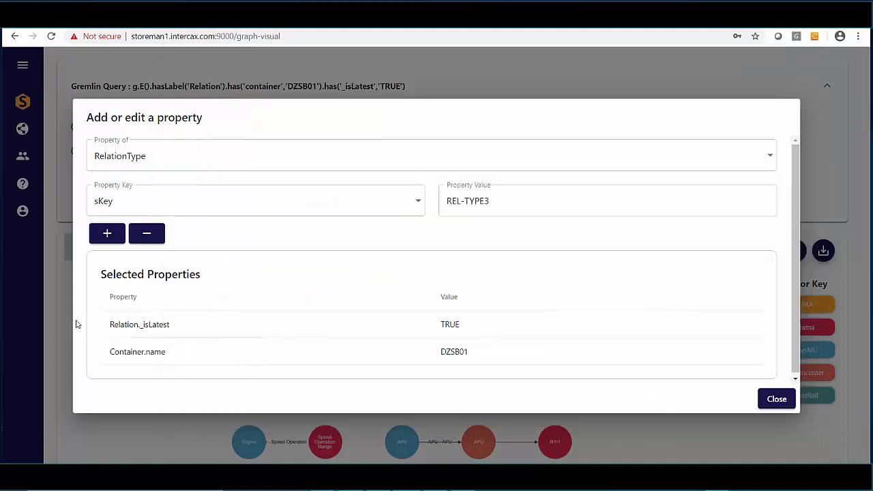
left_click(109, 233)
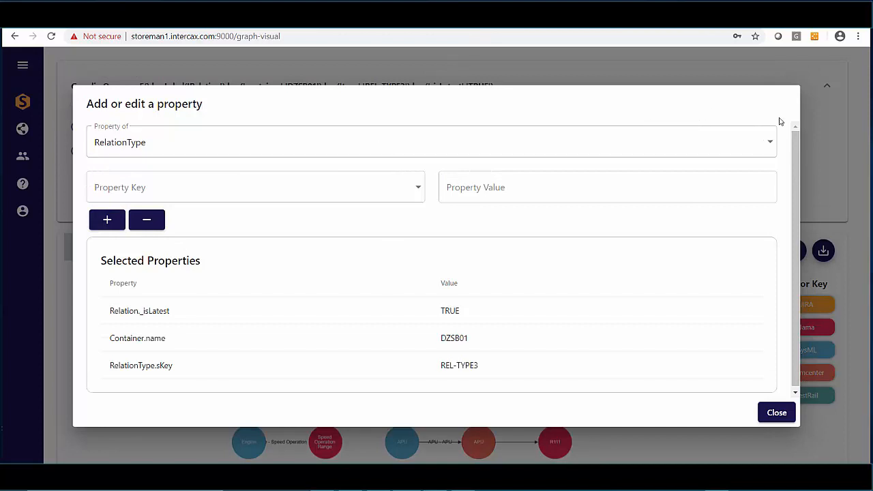
Add a Target Artifact name filter with value UAV-96.
left_click(769, 146)
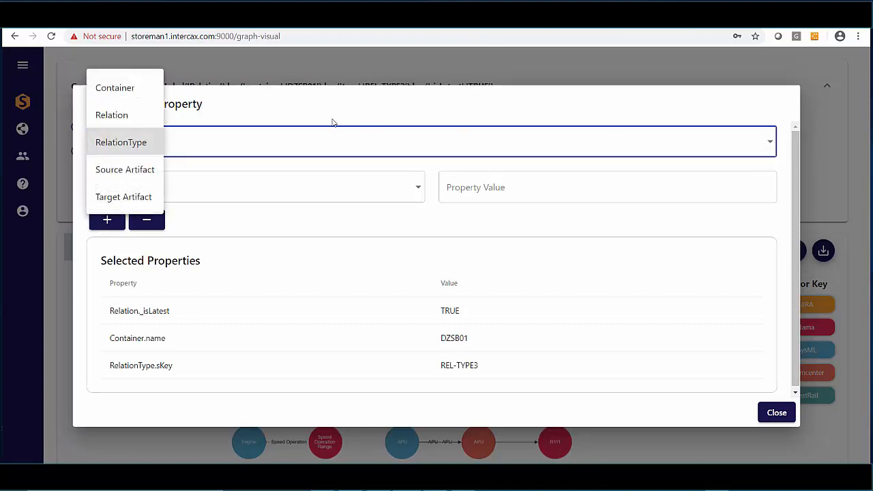
left_click(136, 198)
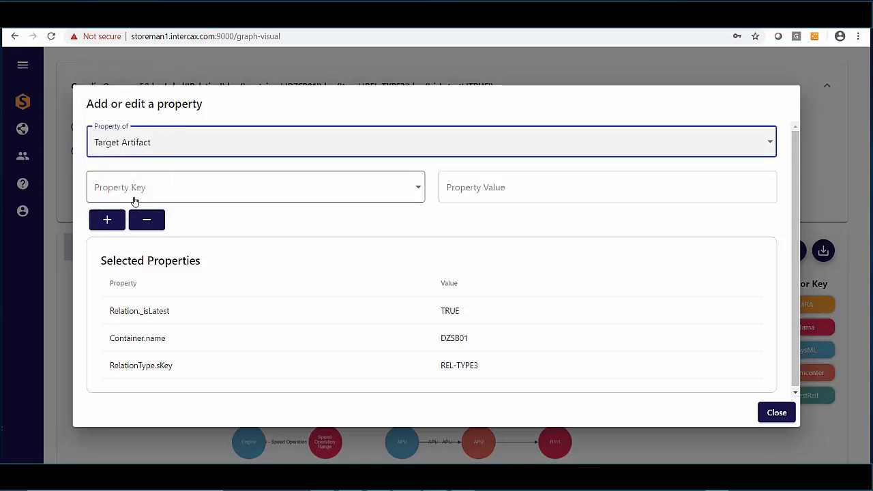
left_click(251, 195)
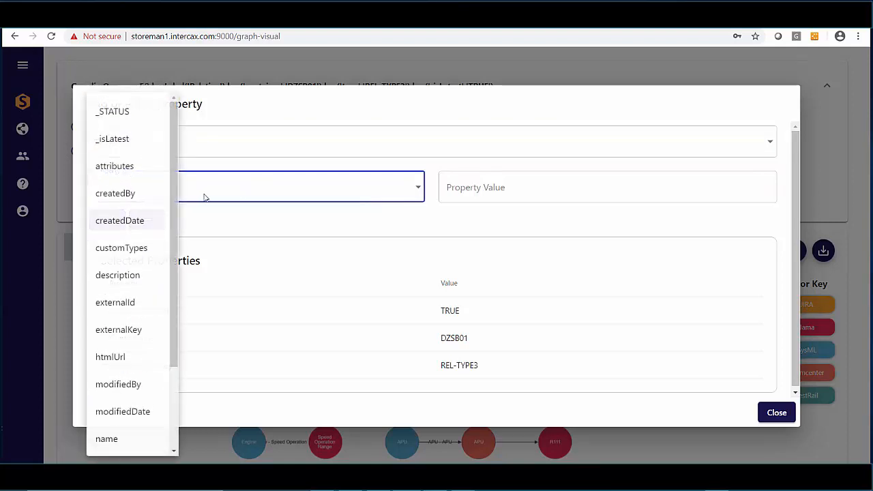
scroll(118, 356, "down", 2)
scroll(117, 356, "down", 1)
left_click(121, 336)
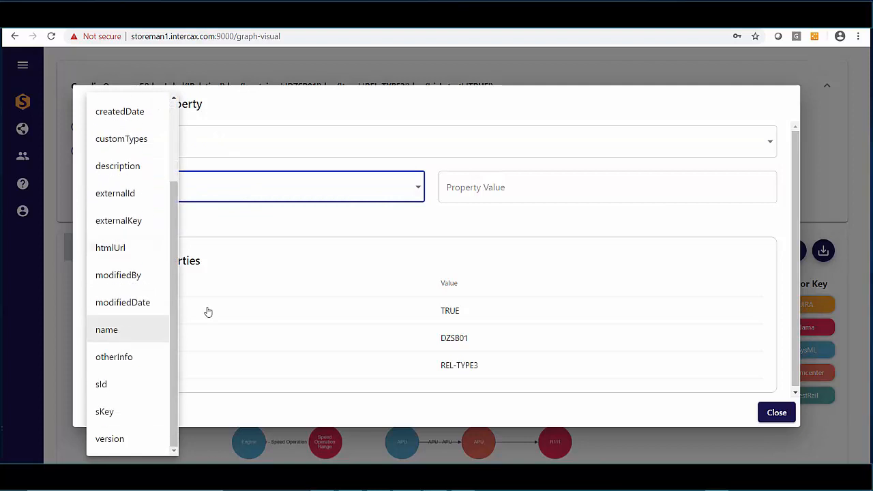
left_click(500, 187)
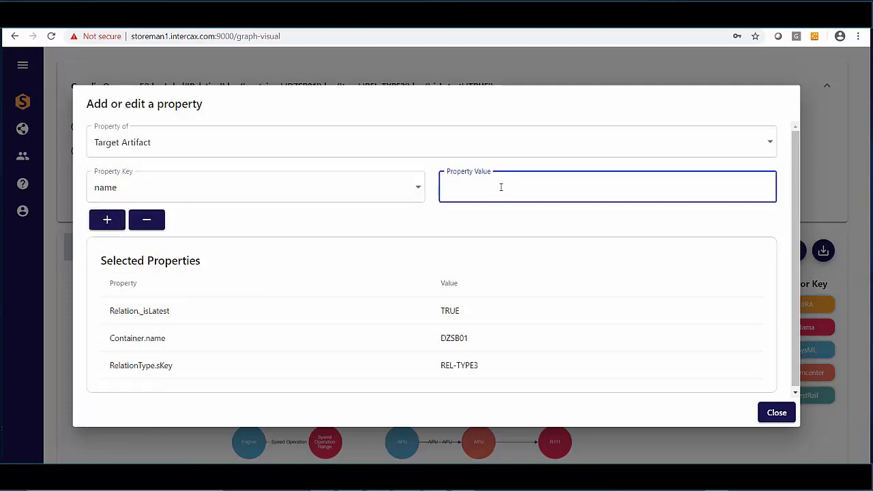
type("UAV-96")
left_click(104, 222)
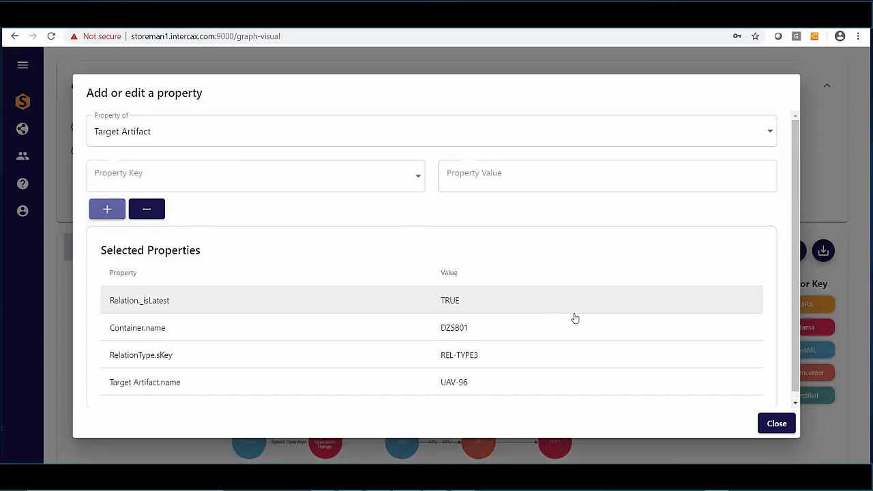
Close the filter dialog and rerun the query with all four filters.
left_click(780, 425)
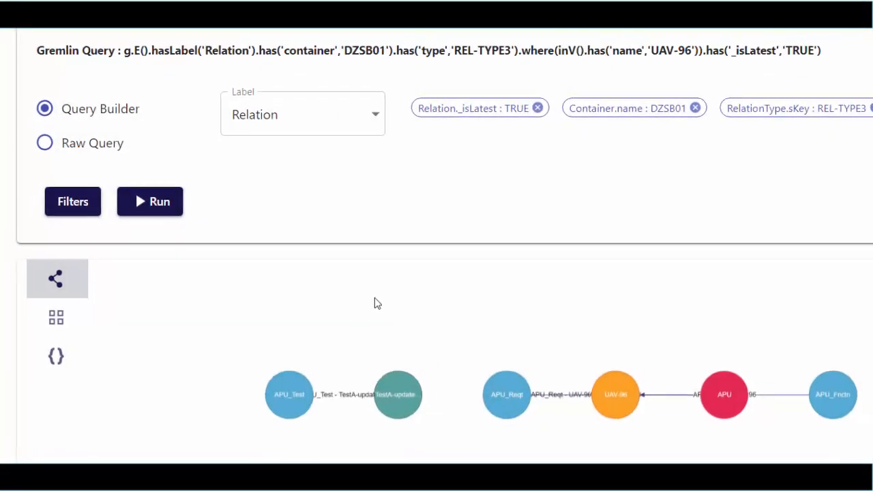
left_click(159, 207)
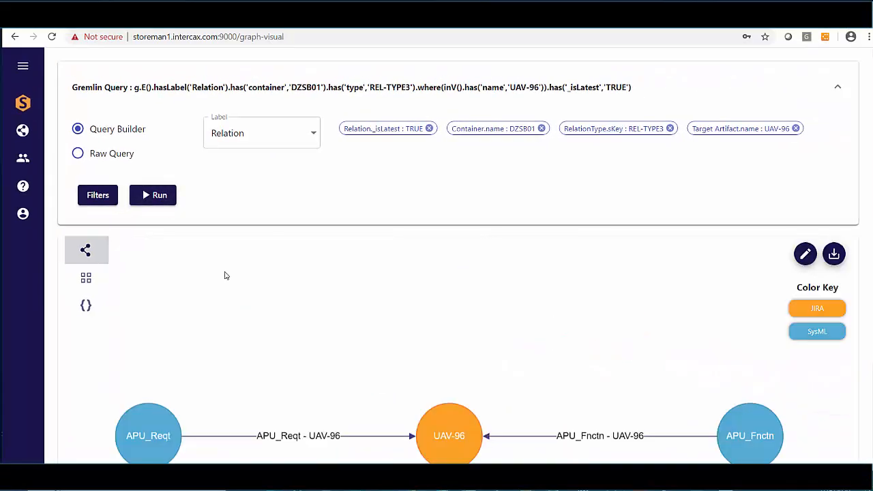
left_click_drag(303, 376, 306, 318)
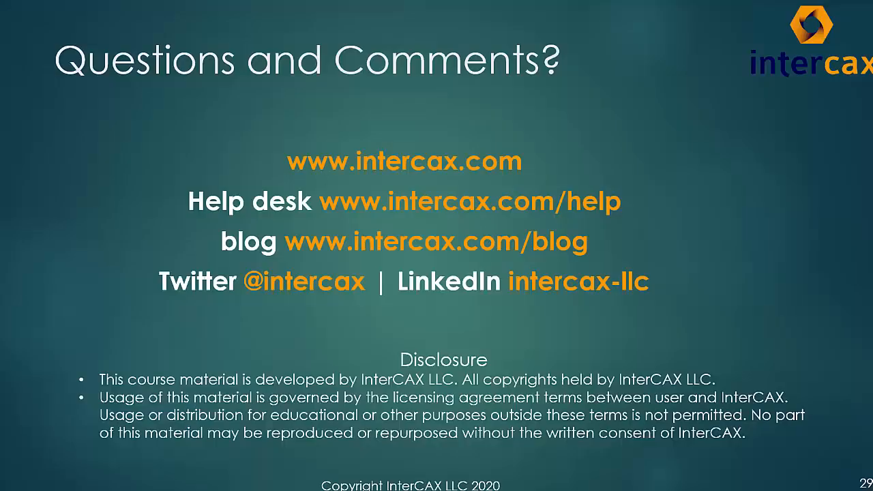